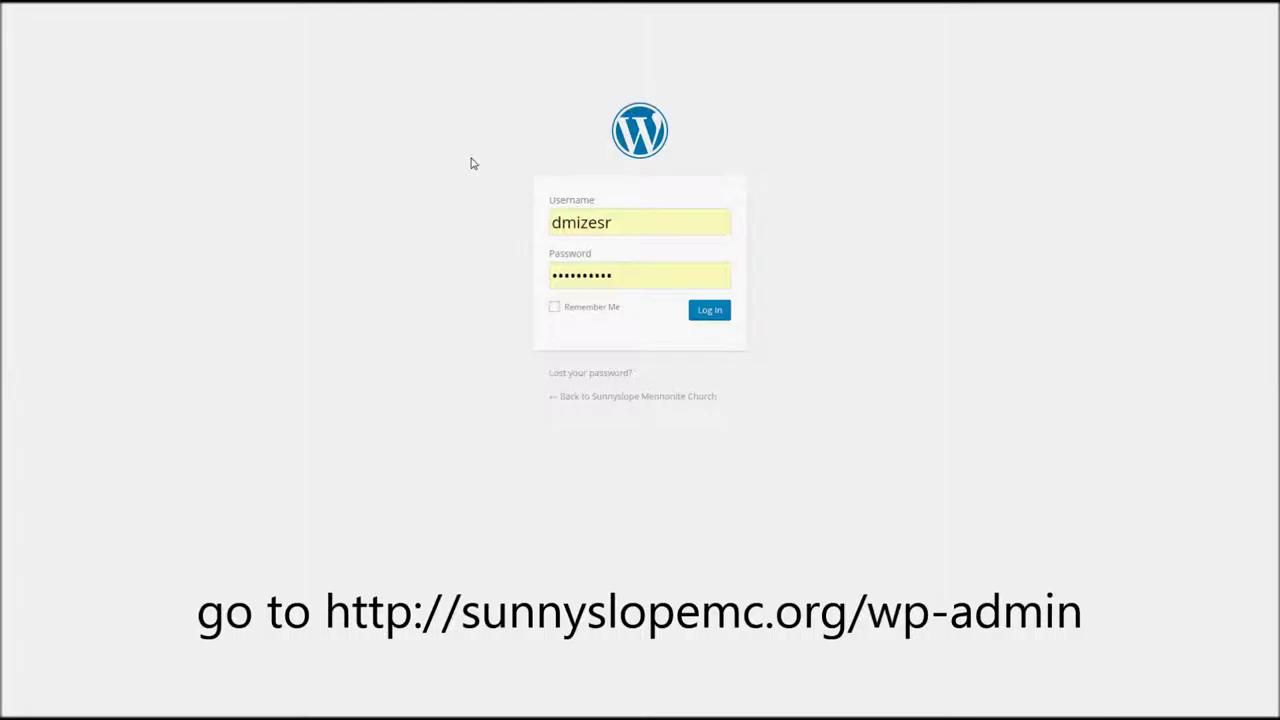
Log into the church site's wp-admin with the saved username and password
{"action": "left_click", "coordinate": [634, 216]}
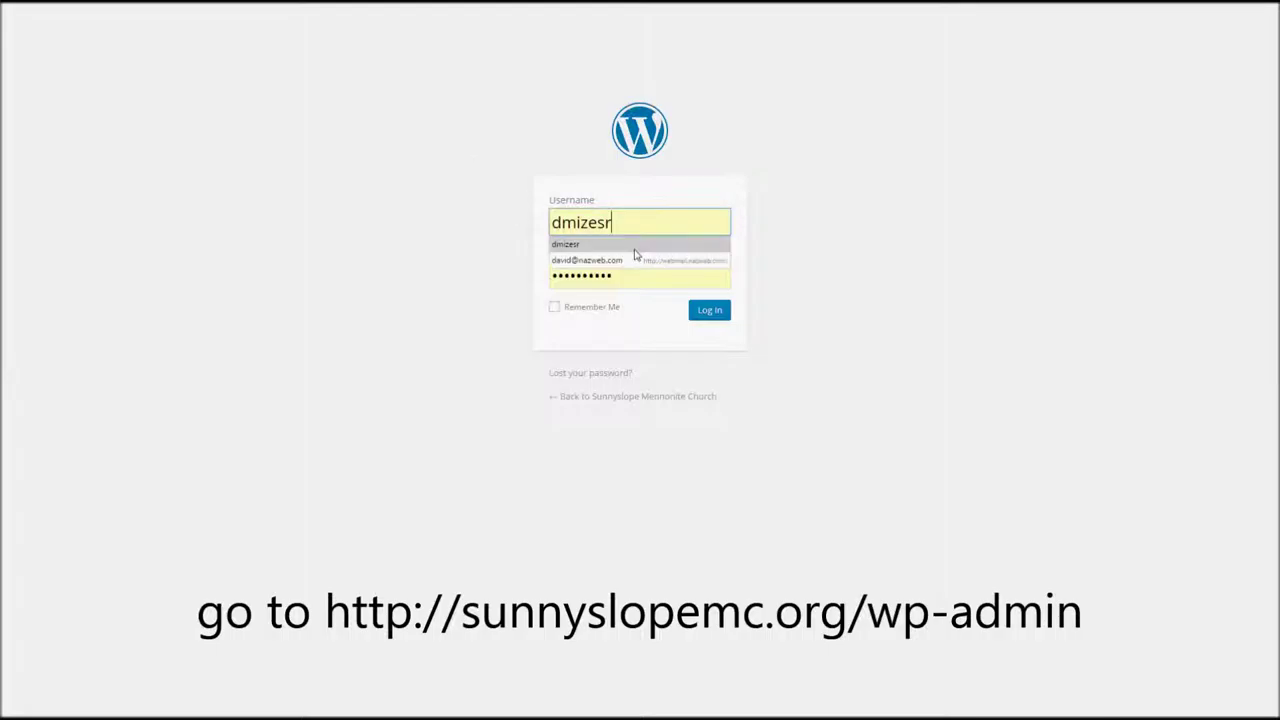
{"action": "left_click", "coordinate": [634, 280]}
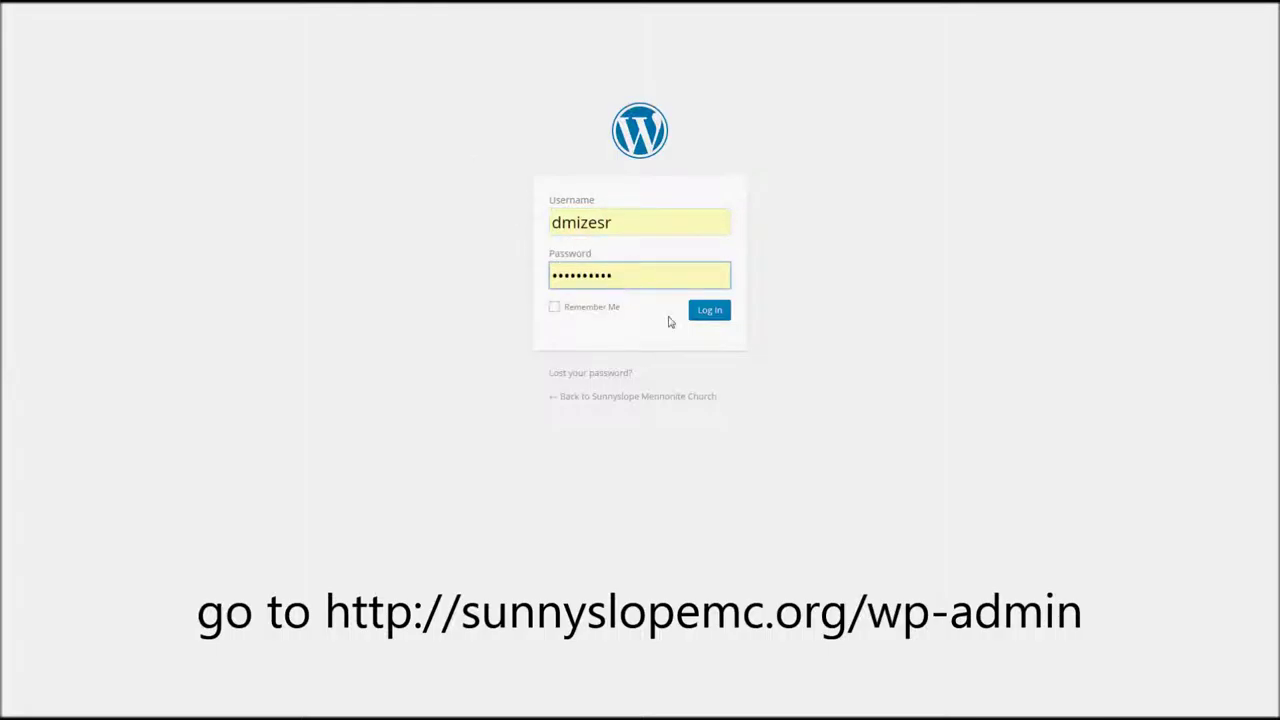
{"action": "left_click", "coordinate": [705, 313]}
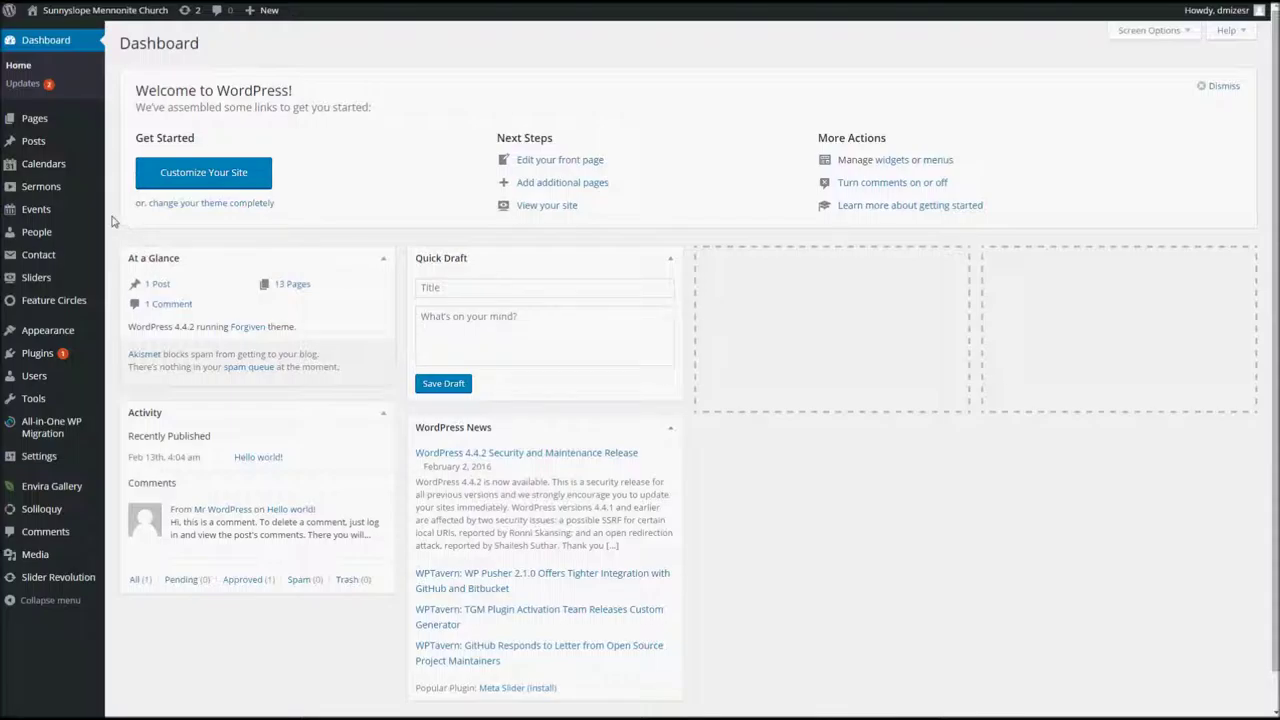
Open a blank Add Sermon form from Sermons > Add New in the admin menu
{"action": "mouse_move", "coordinate": [89, 208]}
{"action": "mouse_move", "coordinate": [48, 190]}
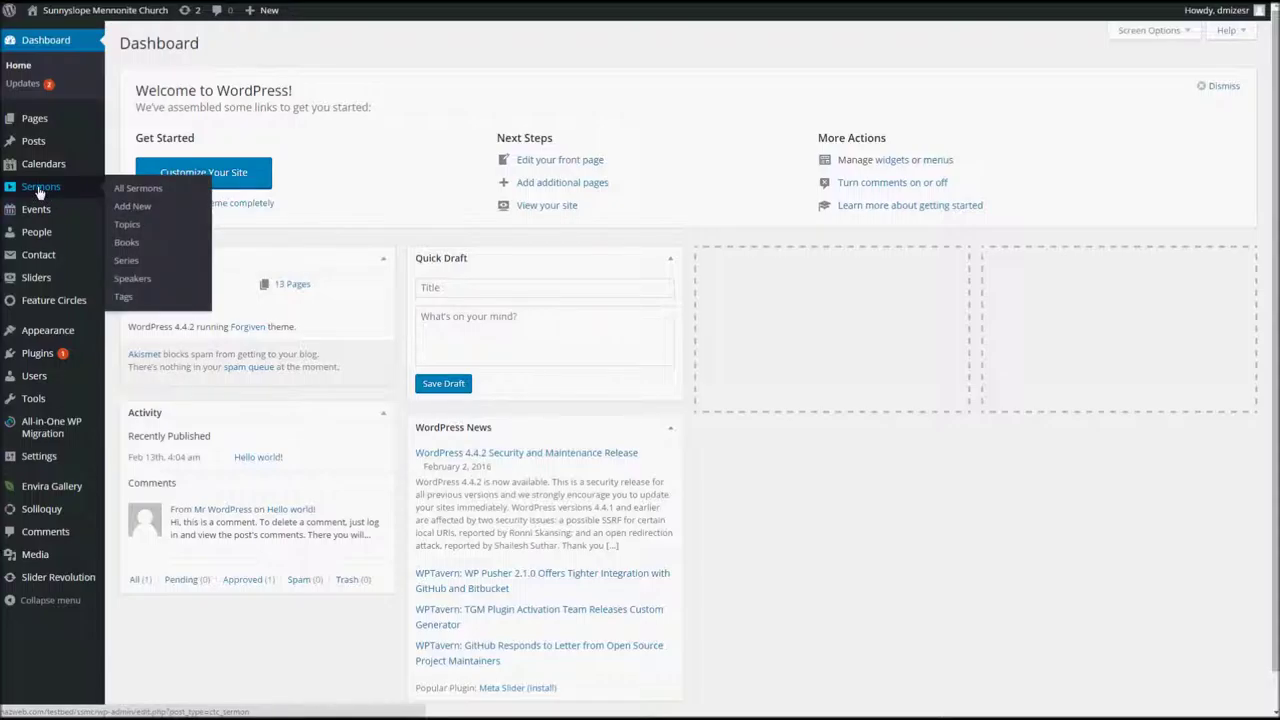
{"action": "left_click", "coordinate": [139, 208]}
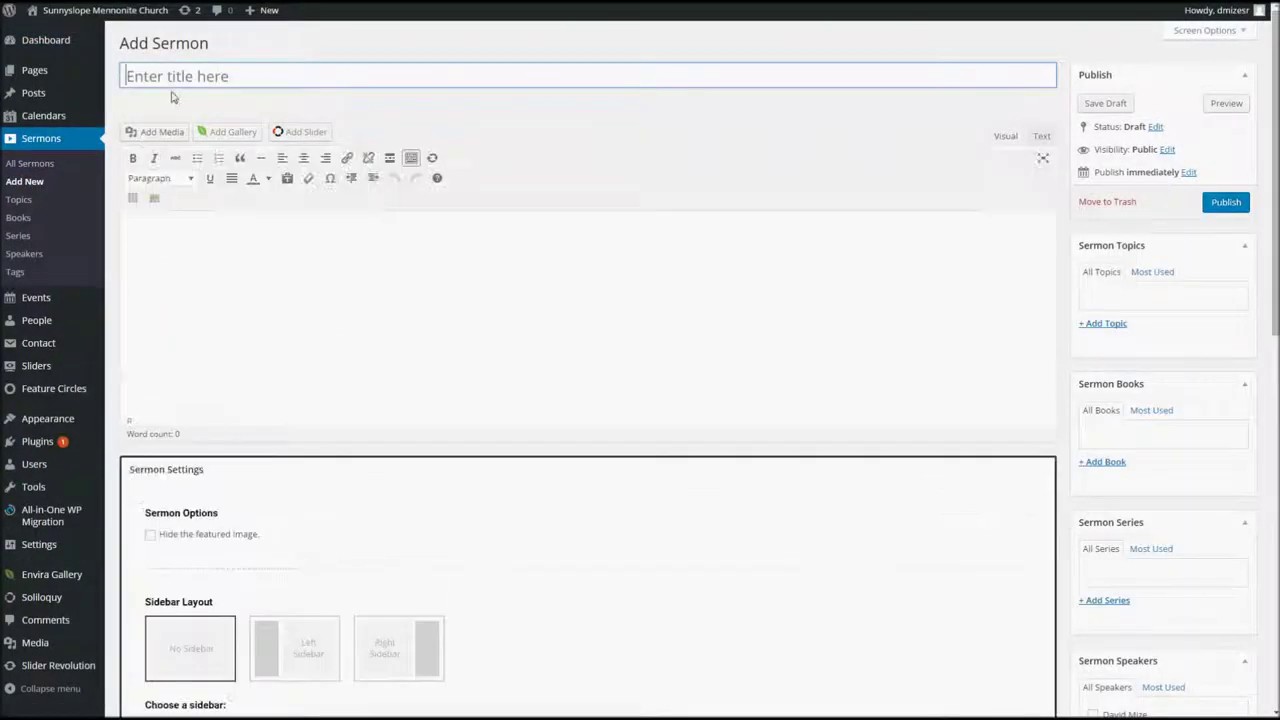
Title the sermon 'Sermon Title' and enter the body summary 'This is a sermon summary.'
{"action": "left_click", "coordinate": [175, 73]}
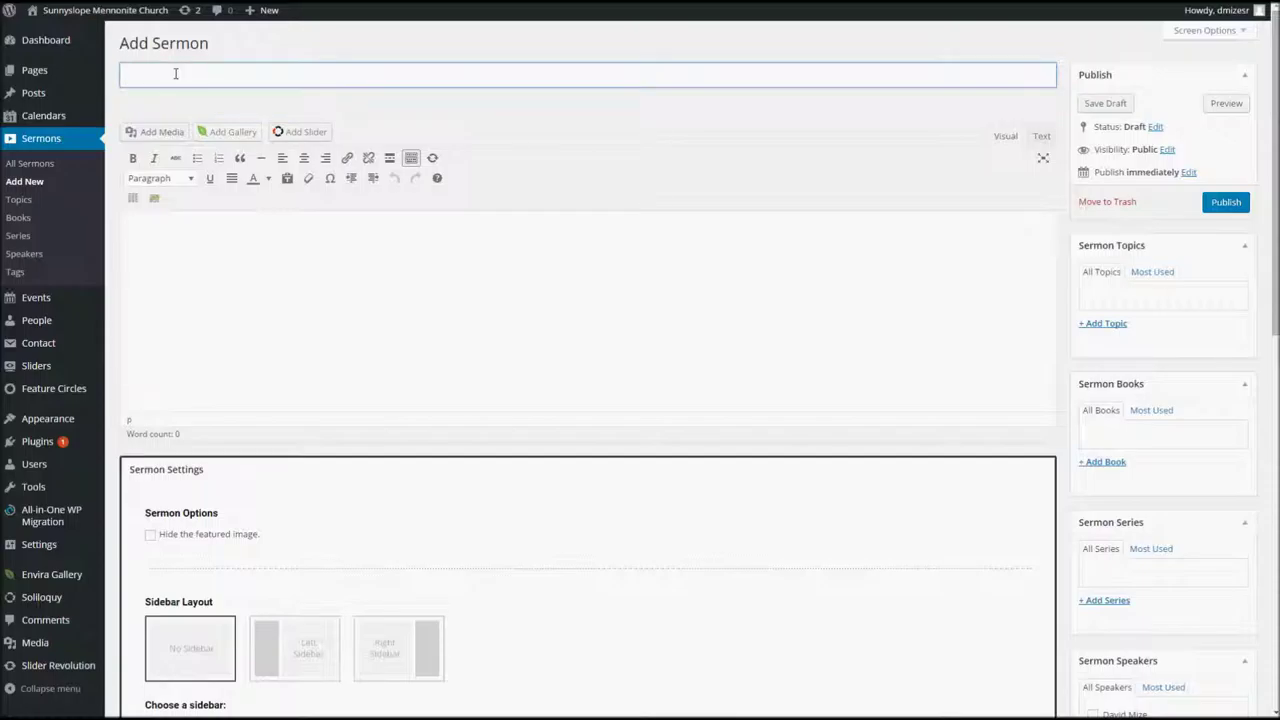
{"action": "type", "text": "Sermon Title"}
{"action": "left_click", "coordinate": [211, 235]}
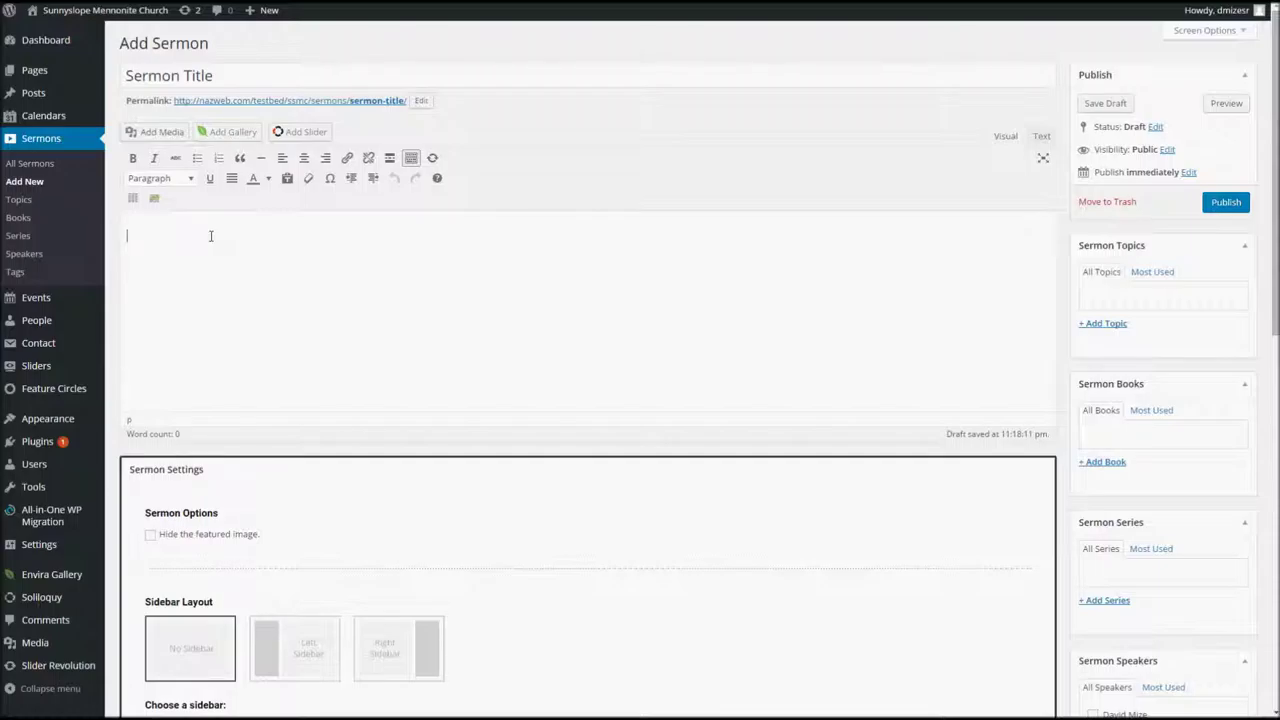
{"action": "type", "text": "This is a sermon ab"}
{"action": "type", "text": "mmary."}
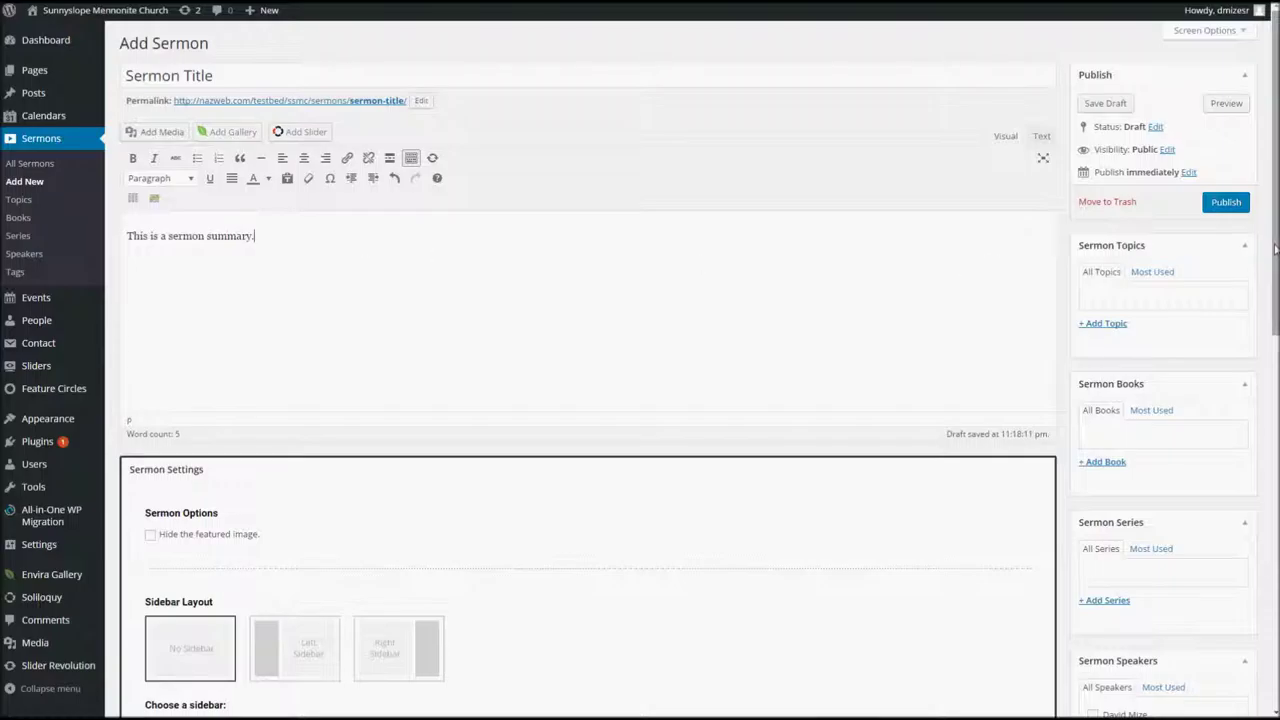
{"action": "left_click_drag", "start_coordinate": [1275, 248], "coordinate": [1275, 415]}
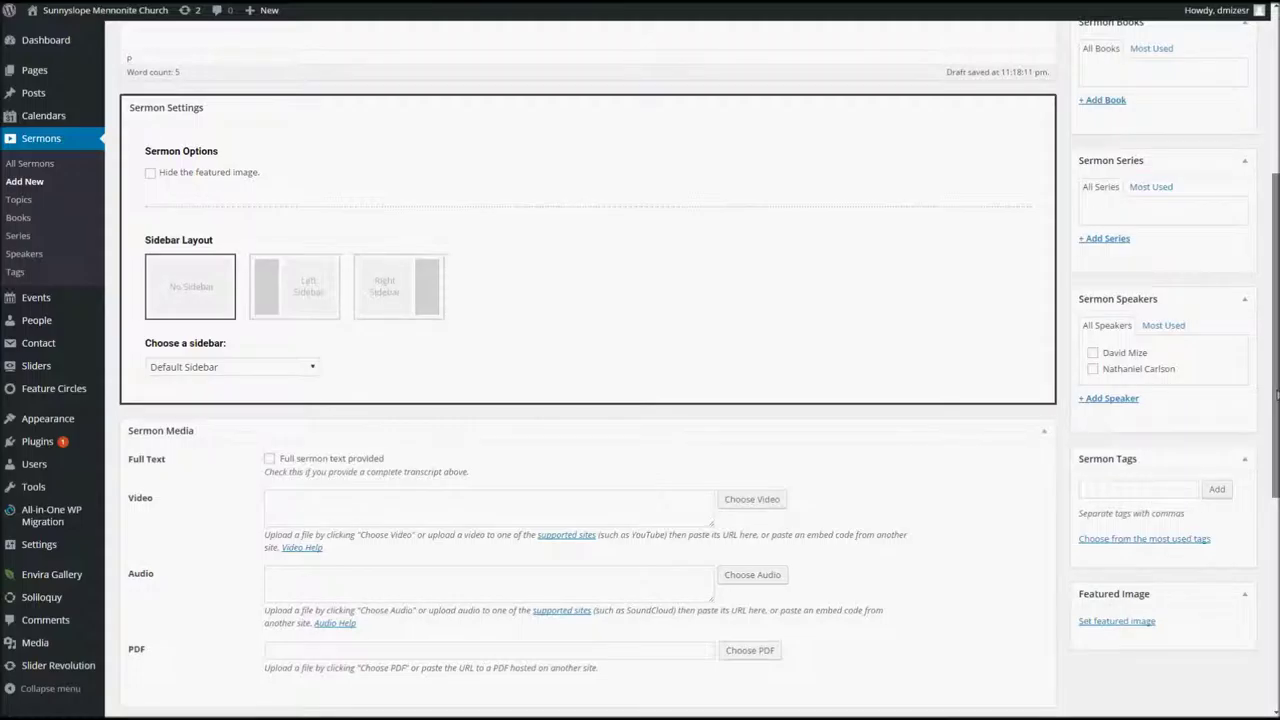
Open the Choose Audio media library from the Sermon Media section
{"action": "left_click_drag", "start_coordinate": [1275, 401], "coordinate": [1275, 534]}
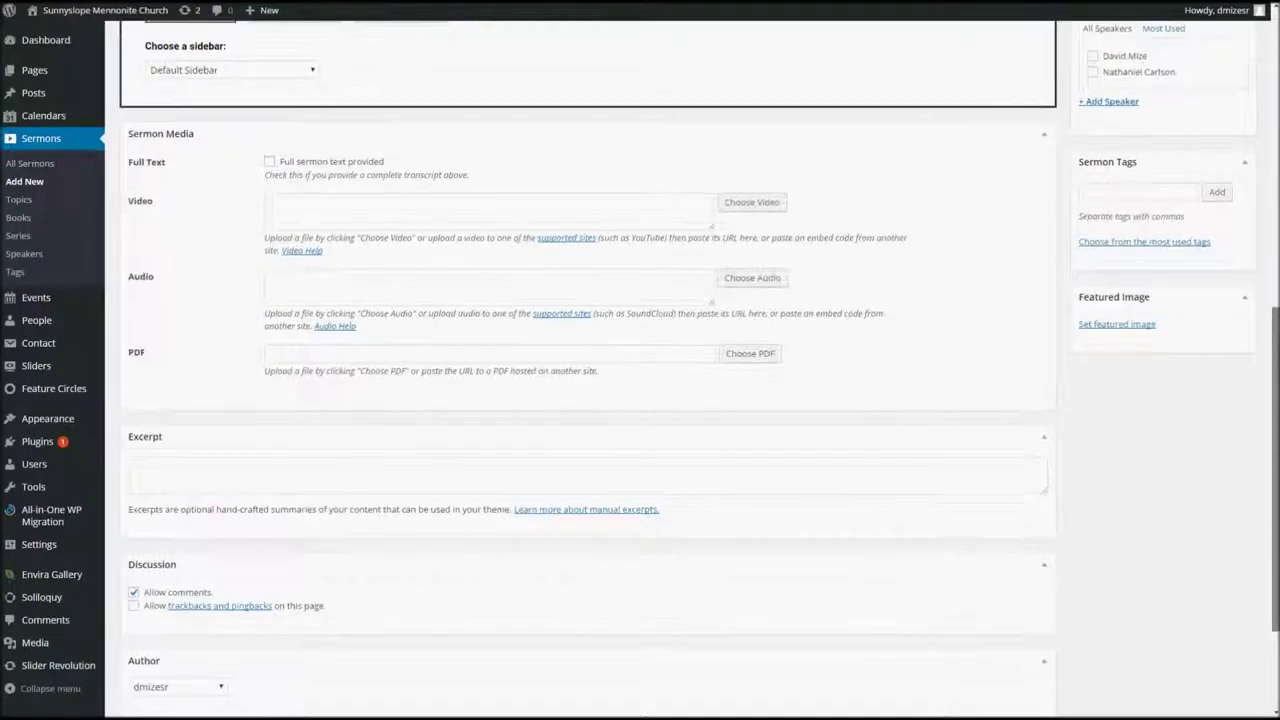
{"action": "left_click", "coordinate": [748, 284]}
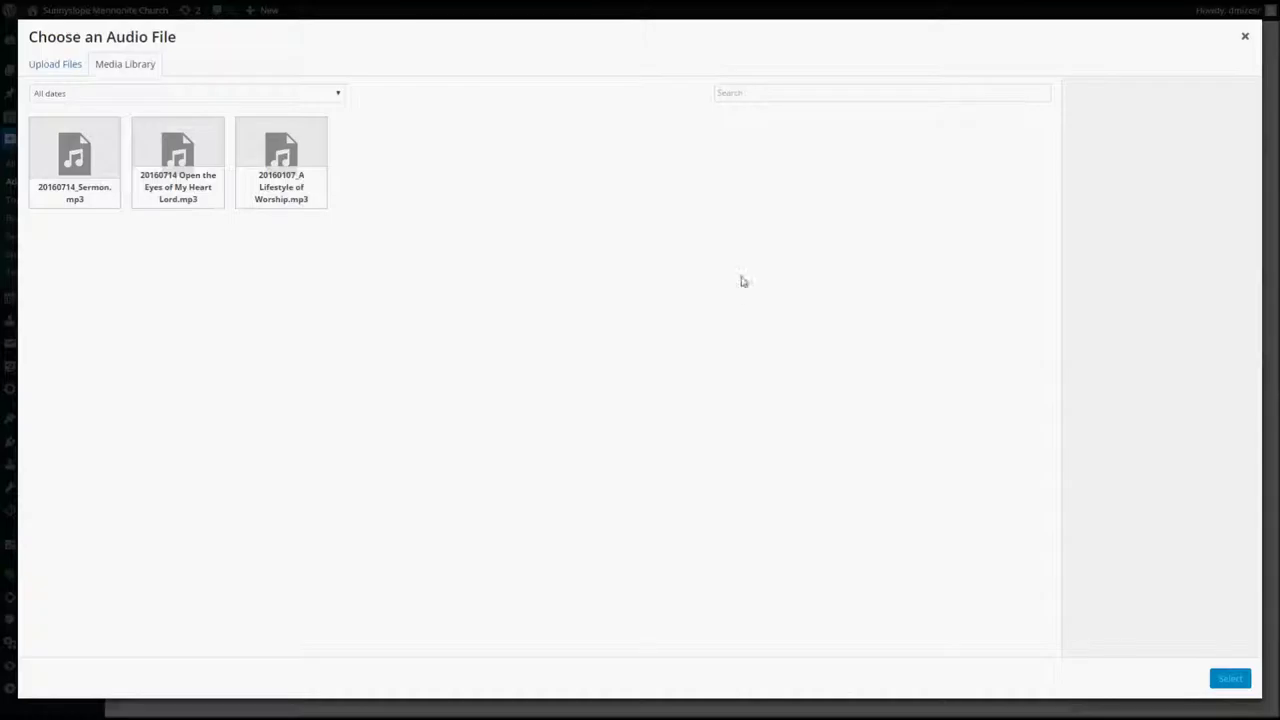
Attach 20160107_A Lifestyle of Worship.mp3 as the sermon audio, titled 'A Lifestyle of Worship'
{"action": "left_click", "coordinate": [296, 183]}
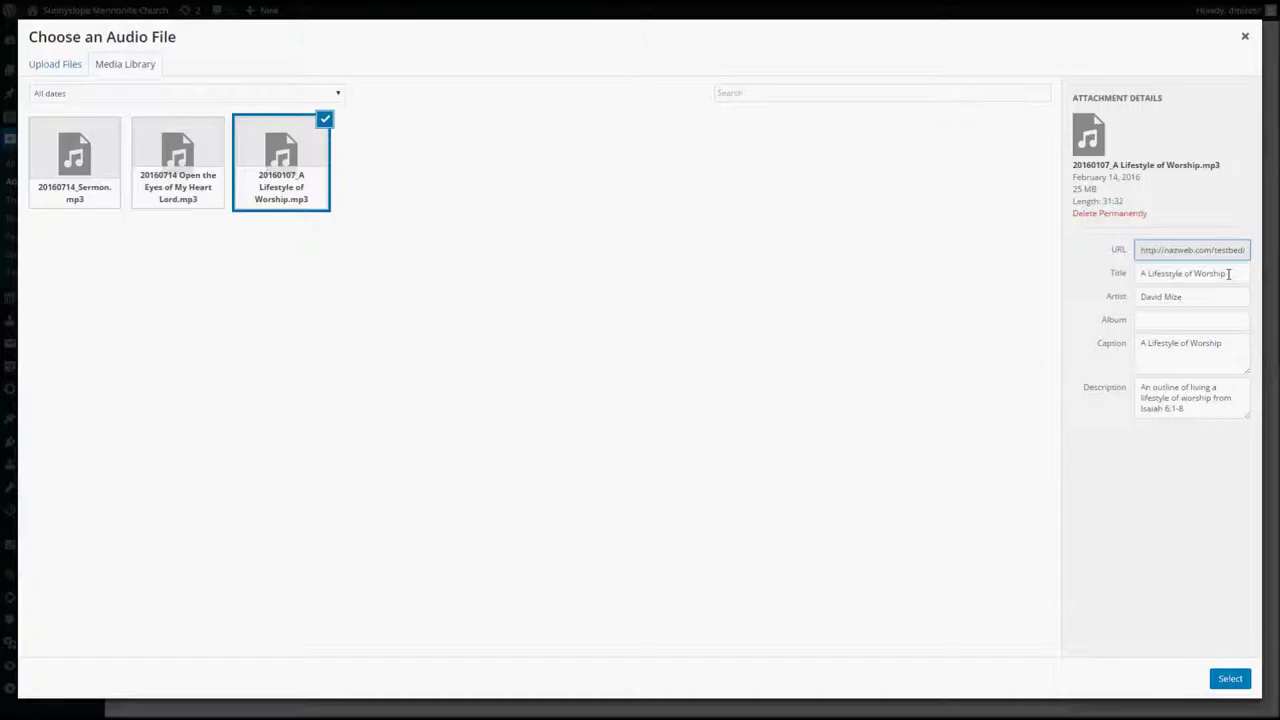
{"action": "left_click_drag", "start_coordinate": [1229, 273], "coordinate": [1073, 278]}
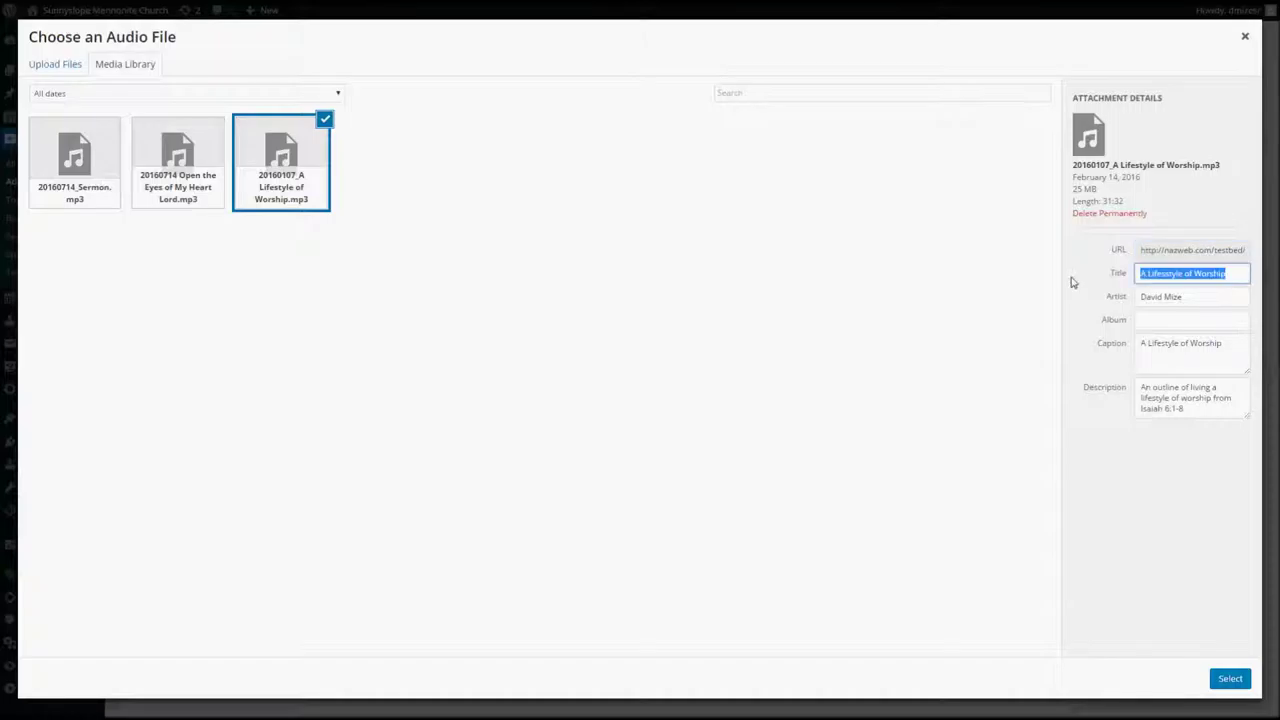
{"action": "type", "text": "A"}
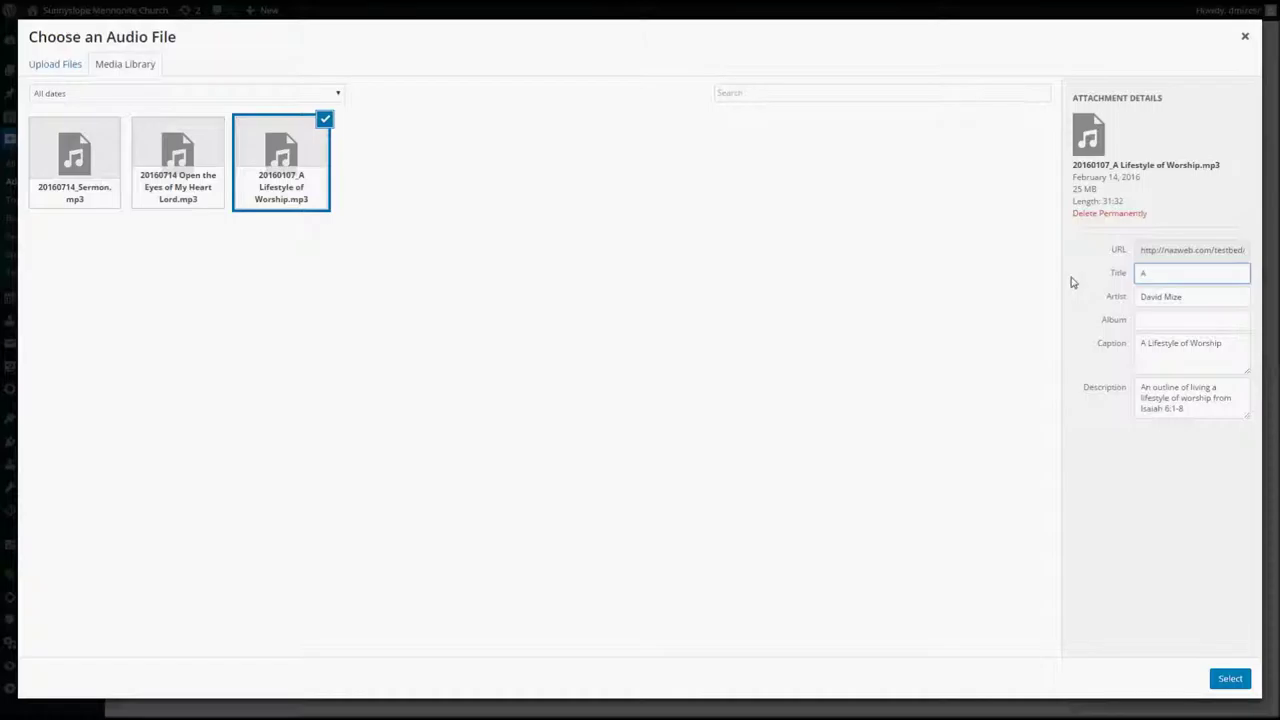
{"action": "type", "text": " Lifestyle of Worship"}
{"action": "left_click", "coordinate": [1195, 298]}
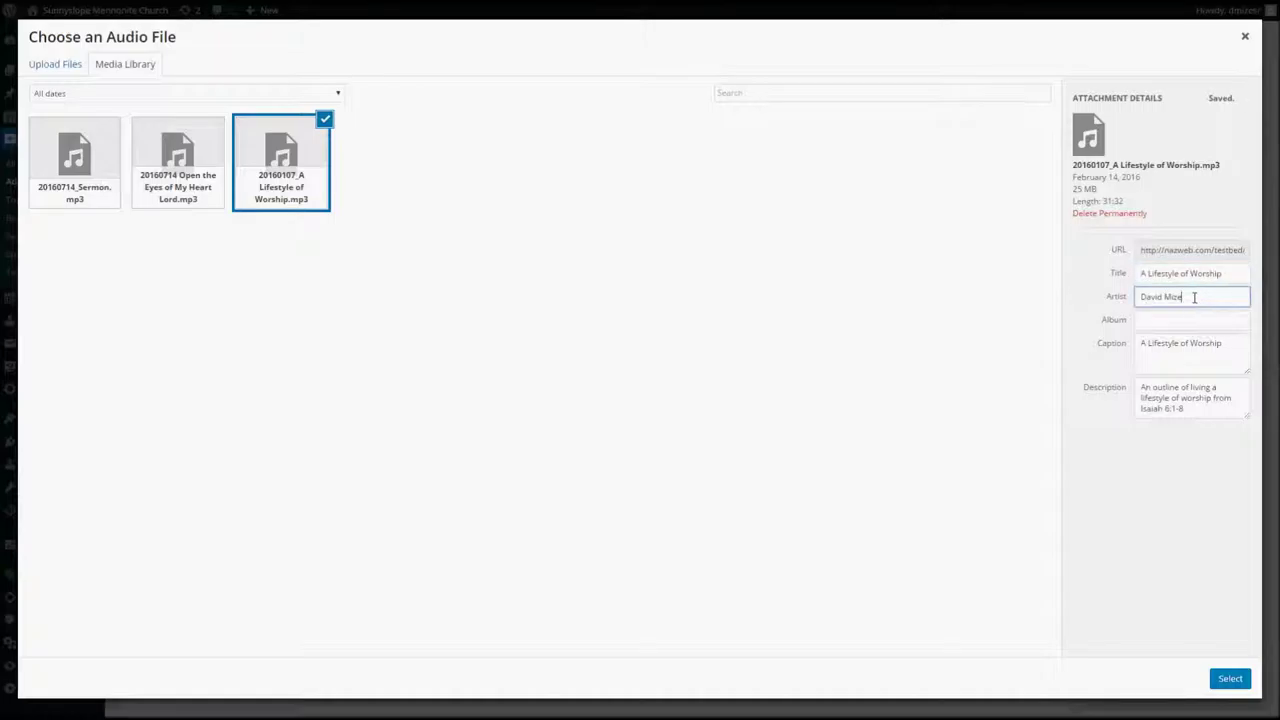
{"action": "left_click", "coordinate": [1230, 347]}
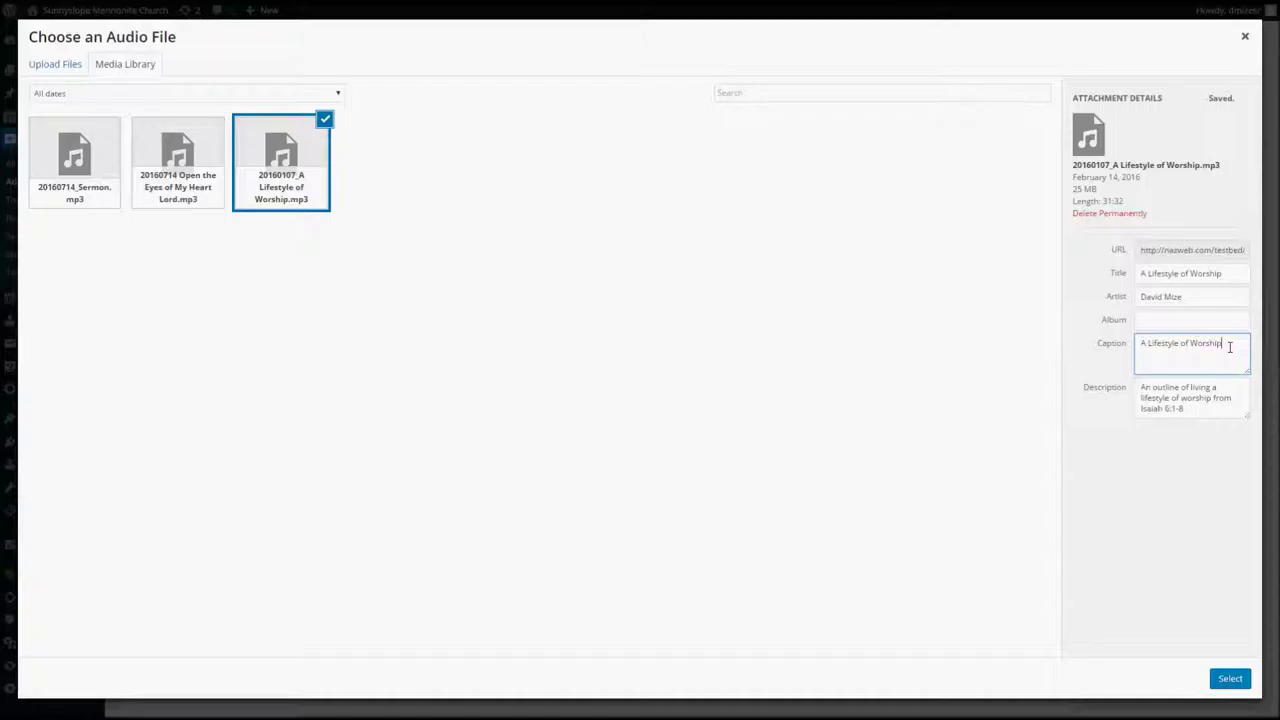
{"action": "left_click", "coordinate": [1216, 271]}
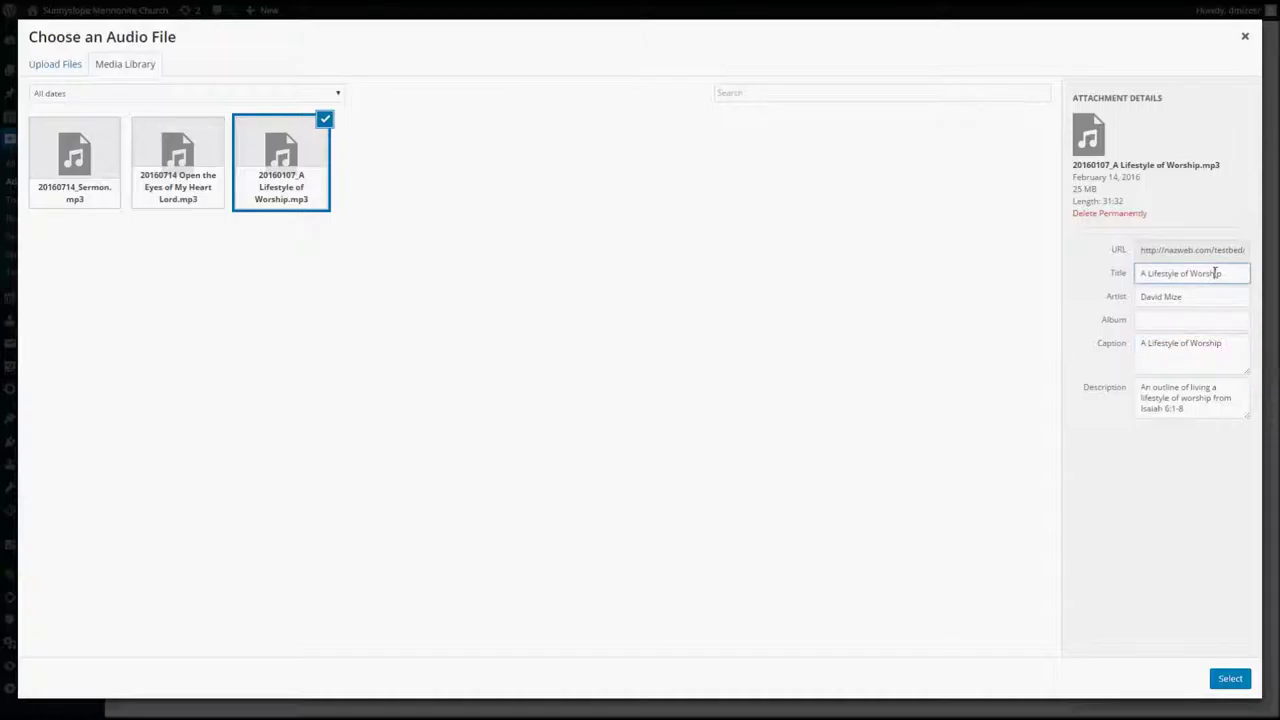
{"action": "left_click", "coordinate": [1204, 408]}
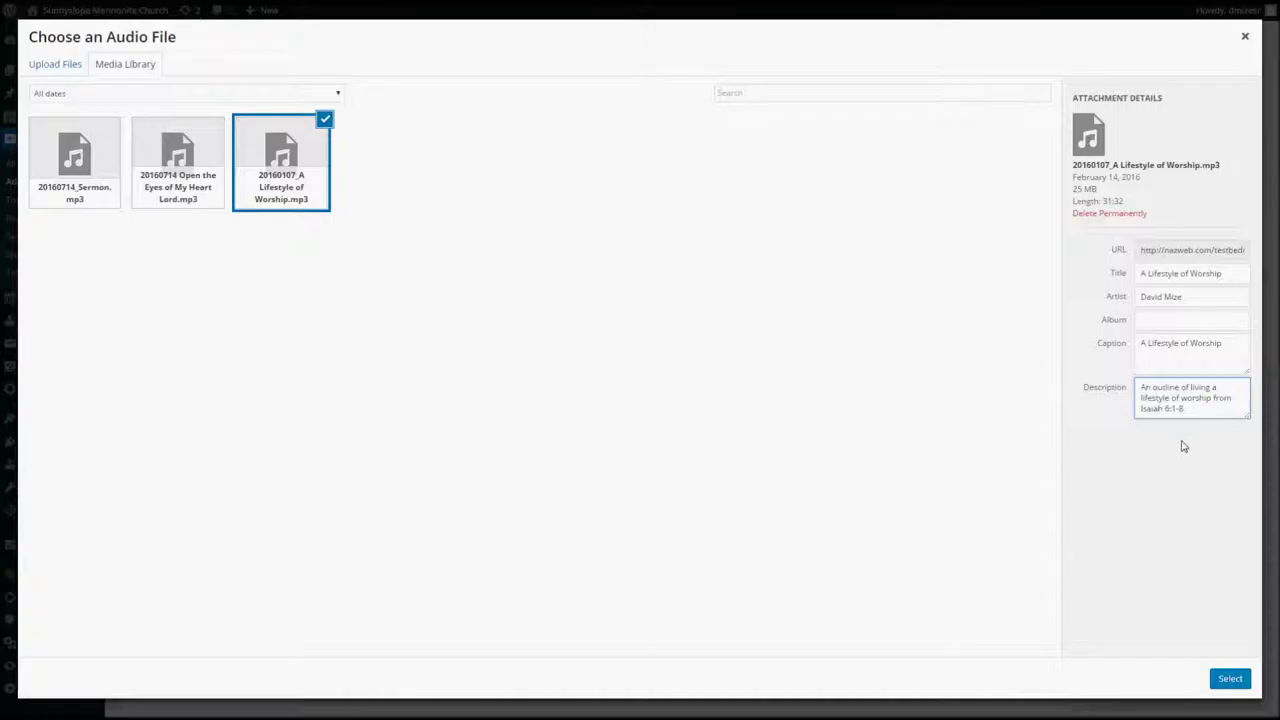
{"action": "left_click", "coordinate": [1230, 679]}
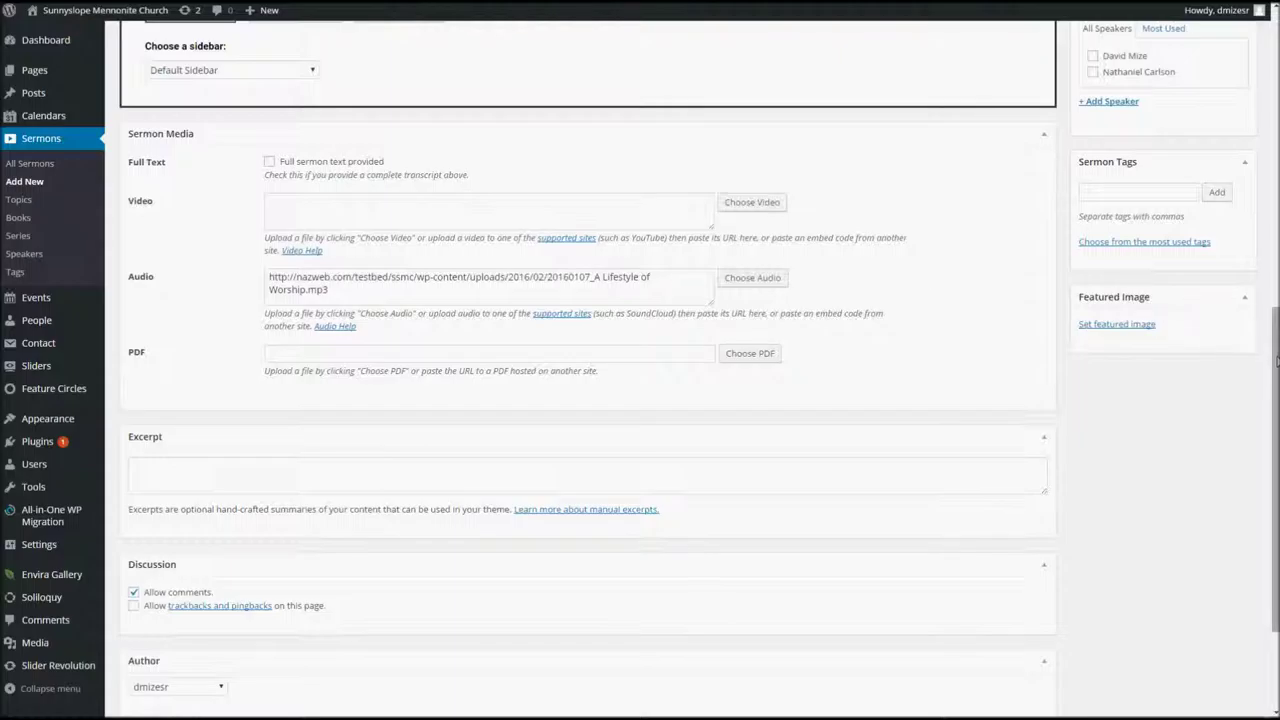
{"action": "scroll", "coordinate": [1276, 362], "scroll_direction": "up", "scroll_amount": 2}
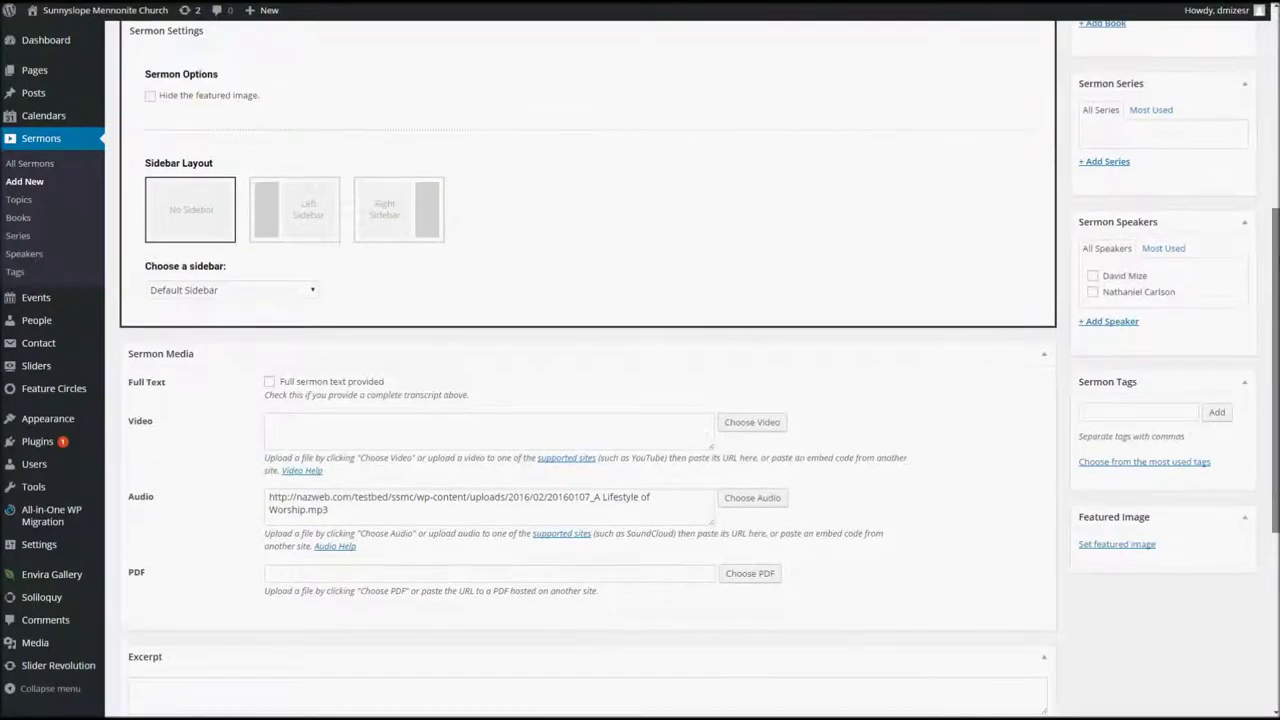
{"action": "scroll", "coordinate": [1276, 362], "scroll_direction": "up", "scroll_amount": 1}
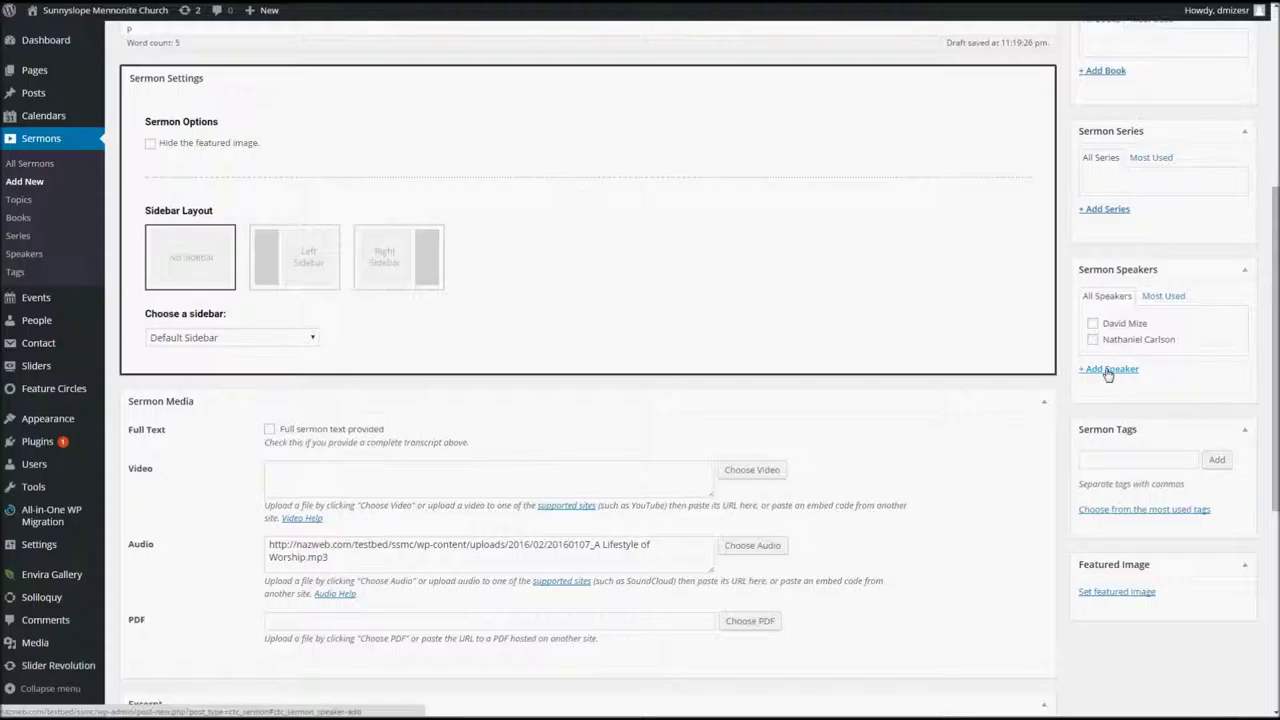
Create the speaker 'Test Speaker' and tick it as the sermon's only speaker
{"action": "left_click", "coordinate": [1108, 370]}
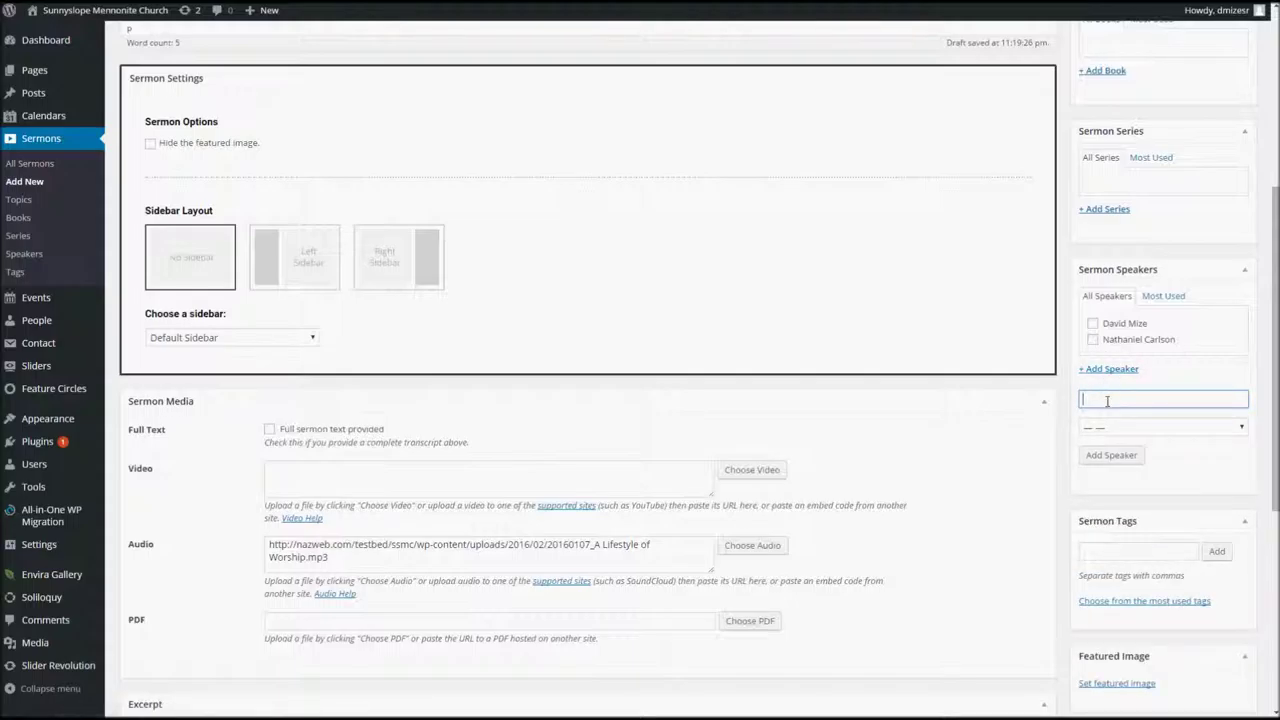
{"action": "type", "text": "Test Speaker"}
{"action": "left_click", "coordinate": [1121, 462]}
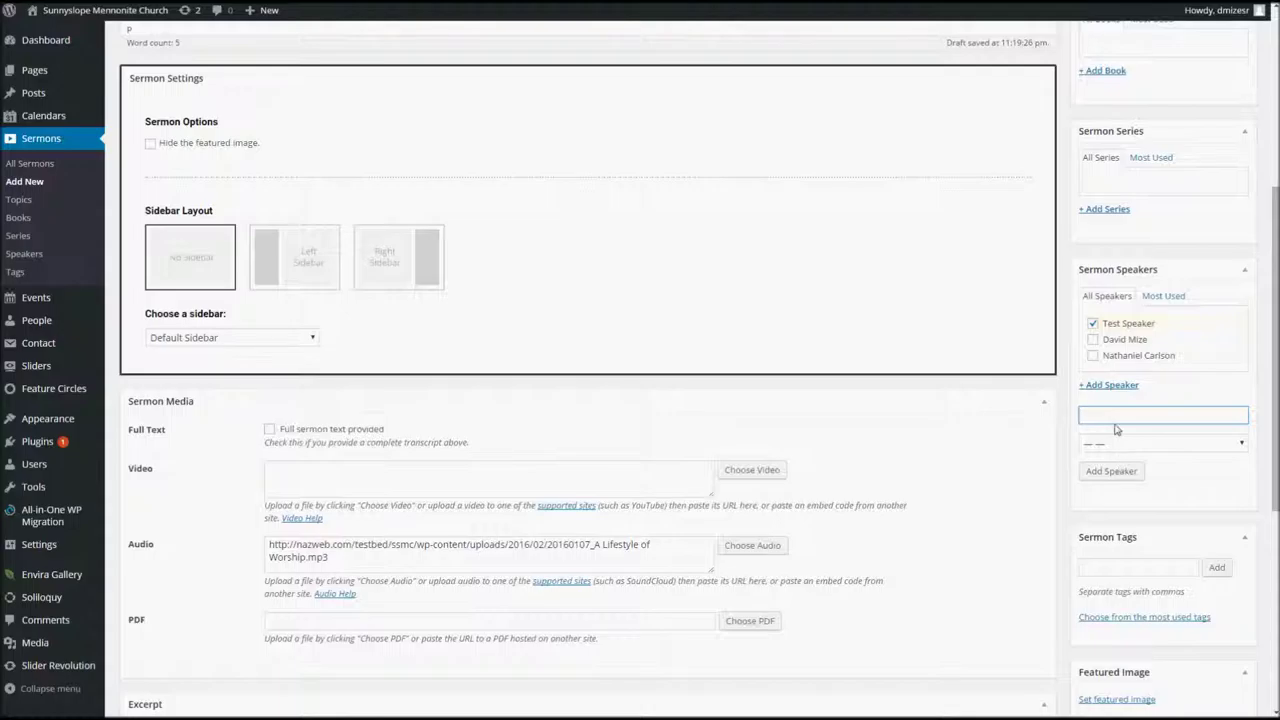
{"action": "left_click", "coordinate": [1093, 325]}
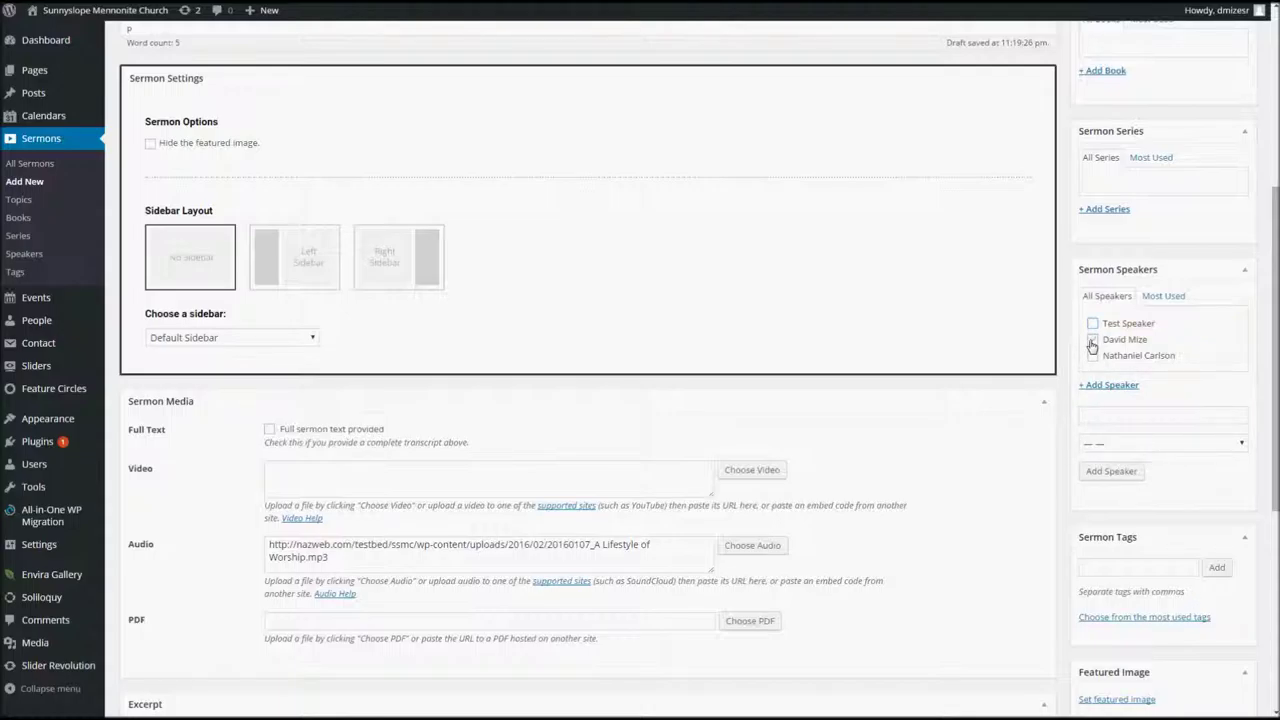
{"action": "left_click", "coordinate": [1093, 324]}
{"action": "left_click", "coordinate": [1093, 355]}
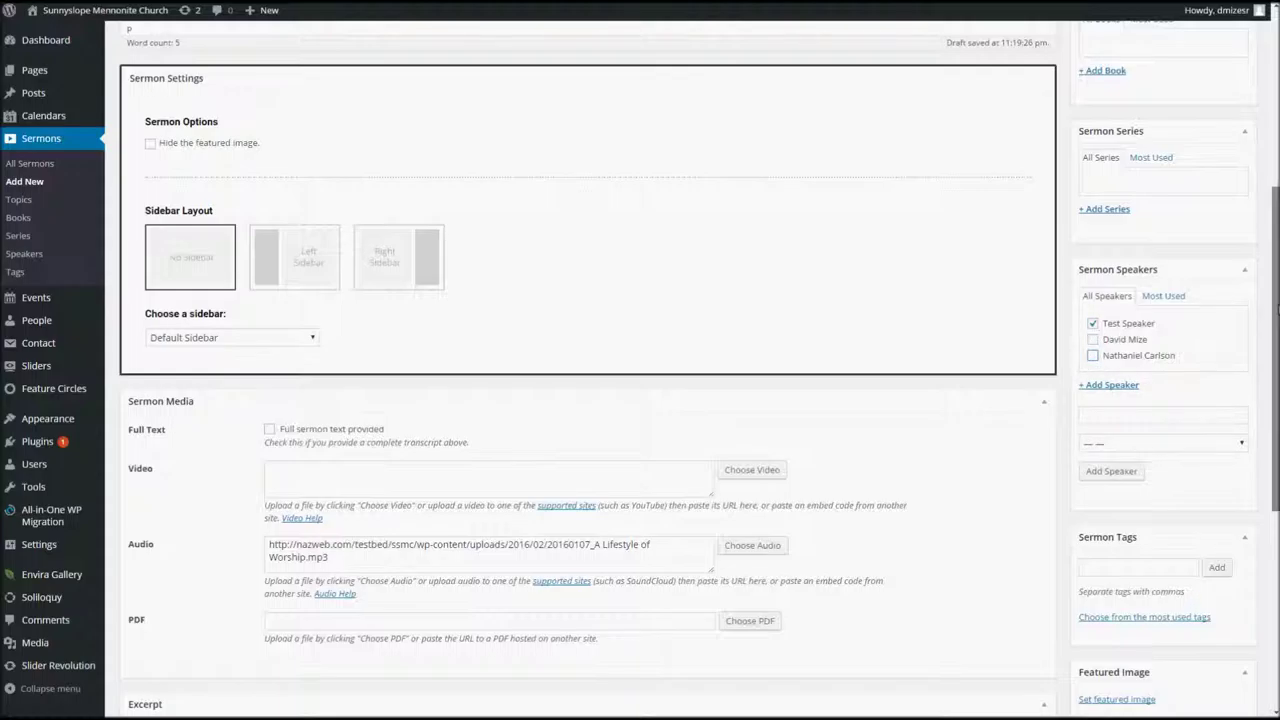
{"action": "left_click_drag", "start_coordinate": [1275, 321], "coordinate": [1273, 118]}
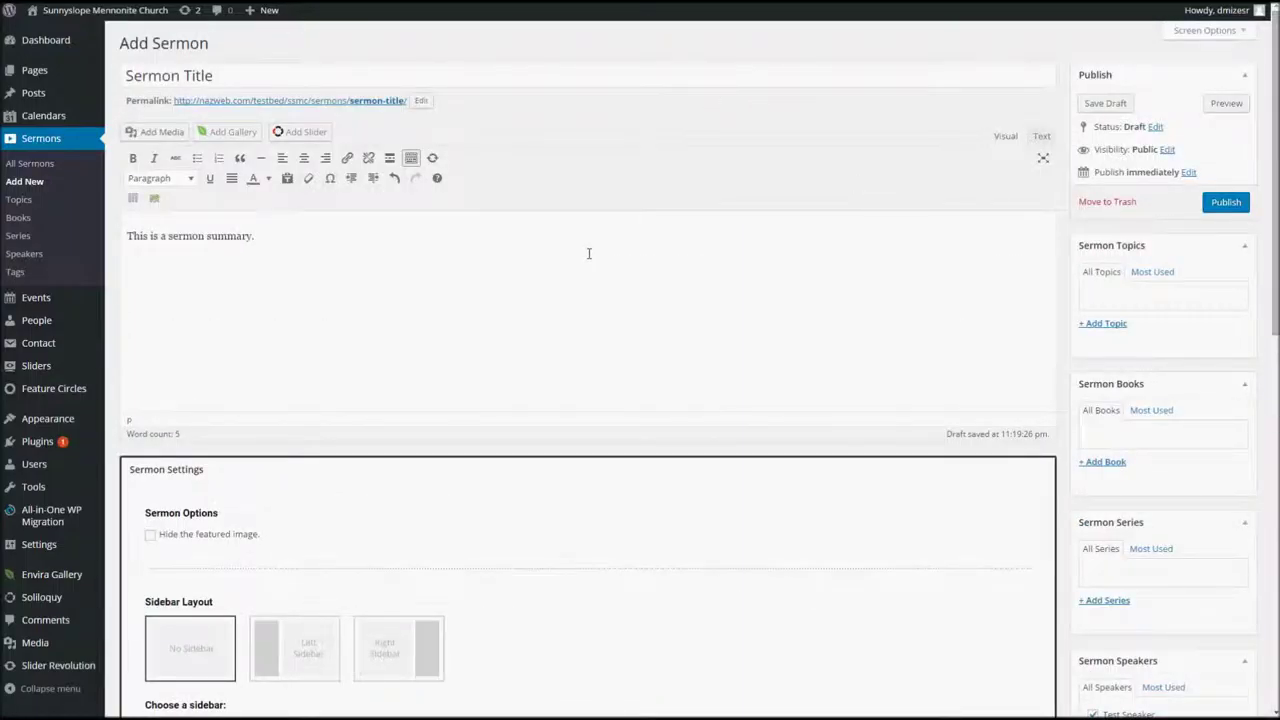
Publish the 'Sermon Title' sermon from the Publish box at the top of the page
{"action": "left_click_drag", "start_coordinate": [1274, 317], "coordinate": [1273, 521]}
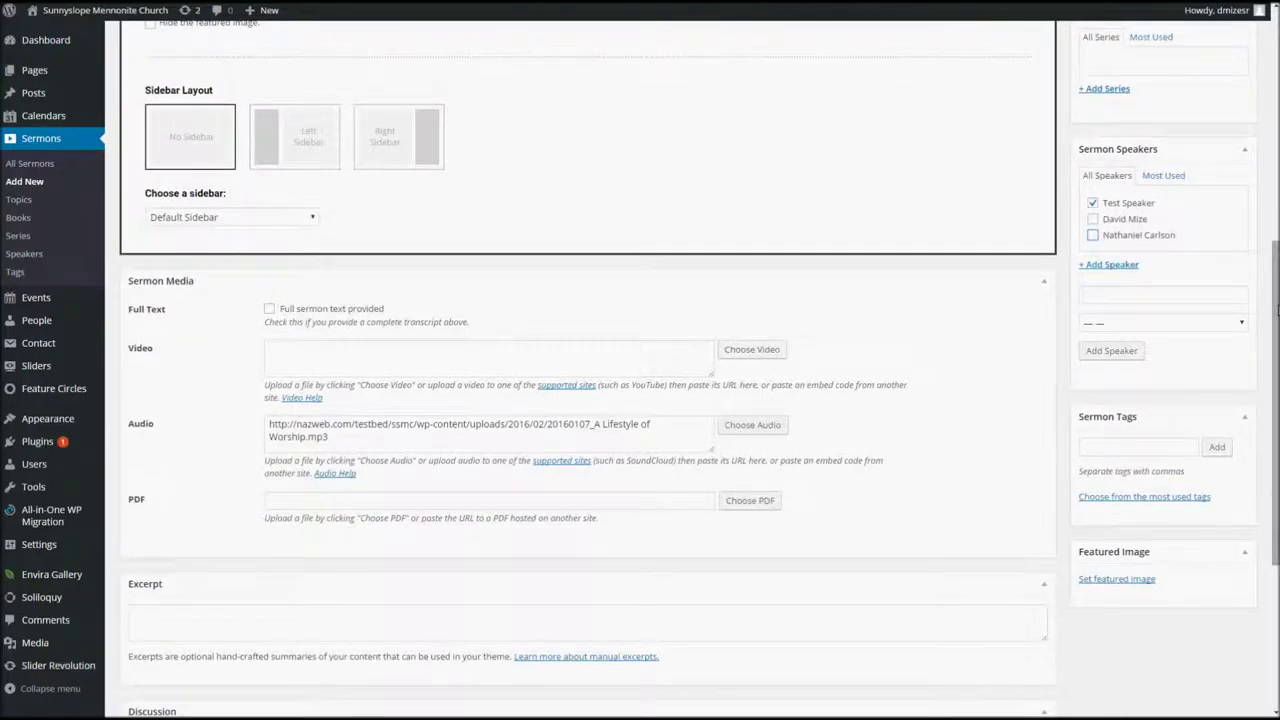
{"action": "left_click_drag", "start_coordinate": [1274, 305], "coordinate": [1274, 64]}
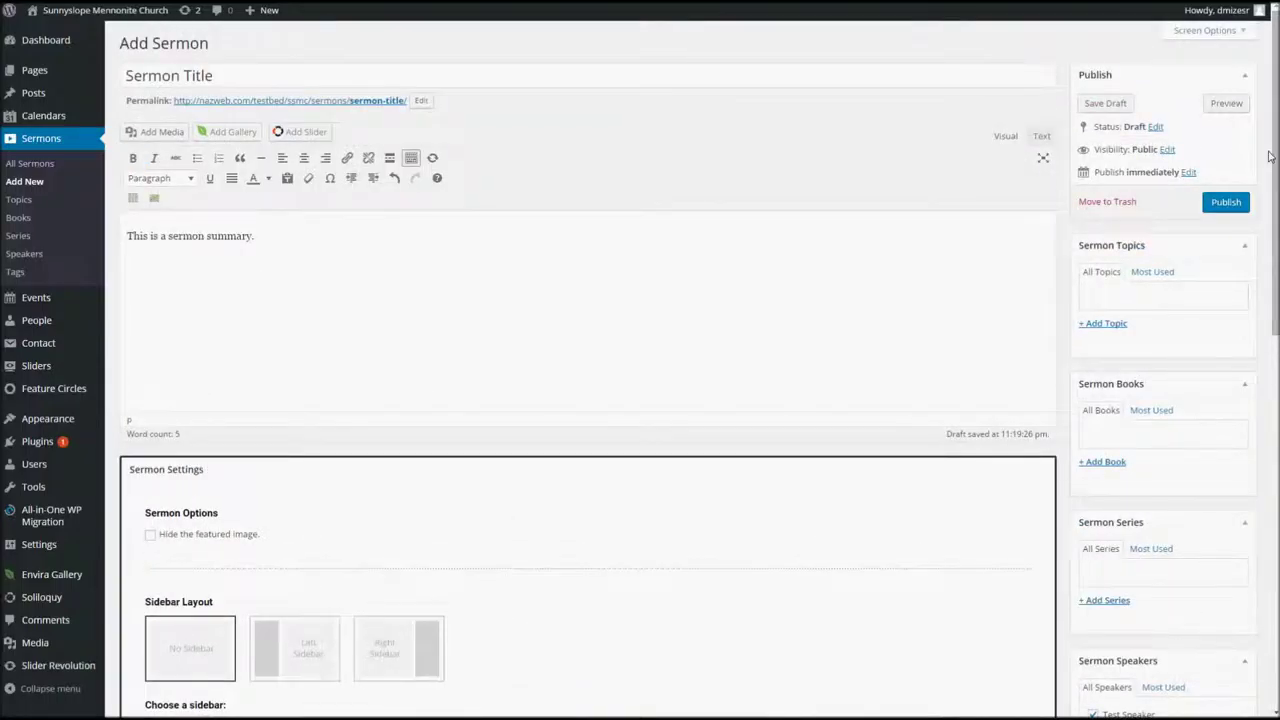
{"action": "left_click", "coordinate": [1226, 203]}
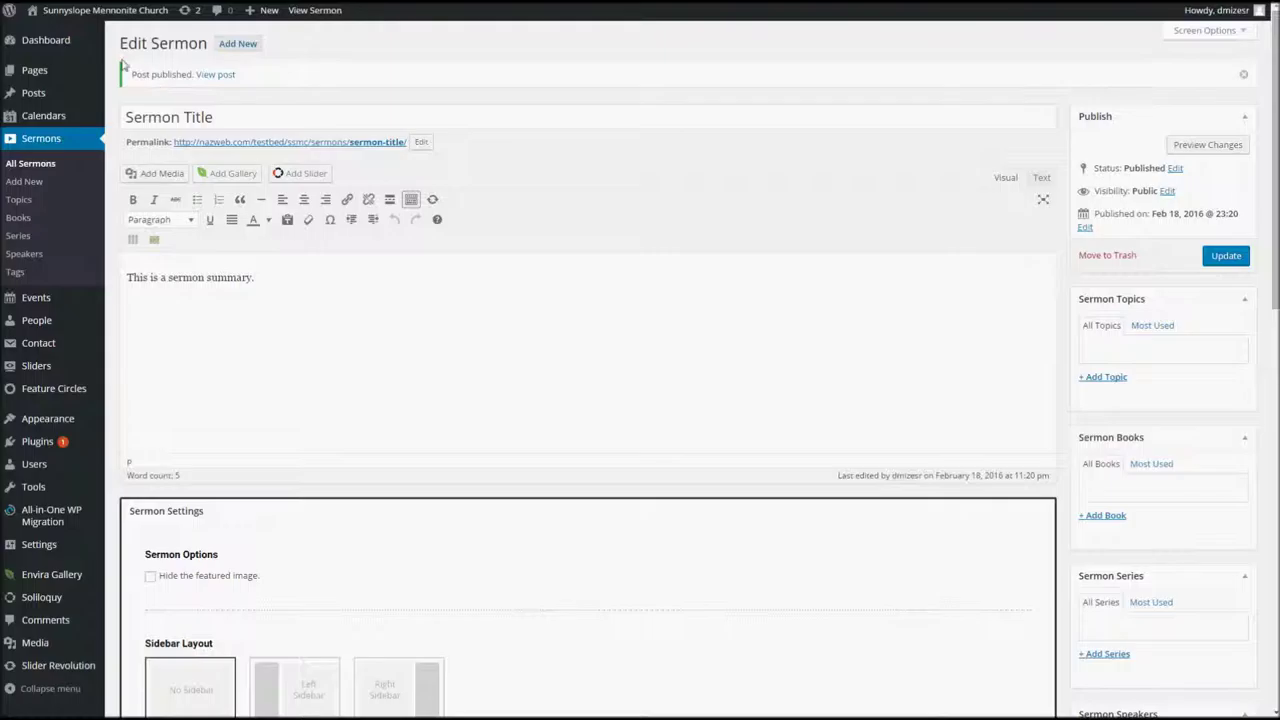
Visit the church's public home page via the site name in the admin bar
{"action": "mouse_move", "coordinate": [99, 12]}
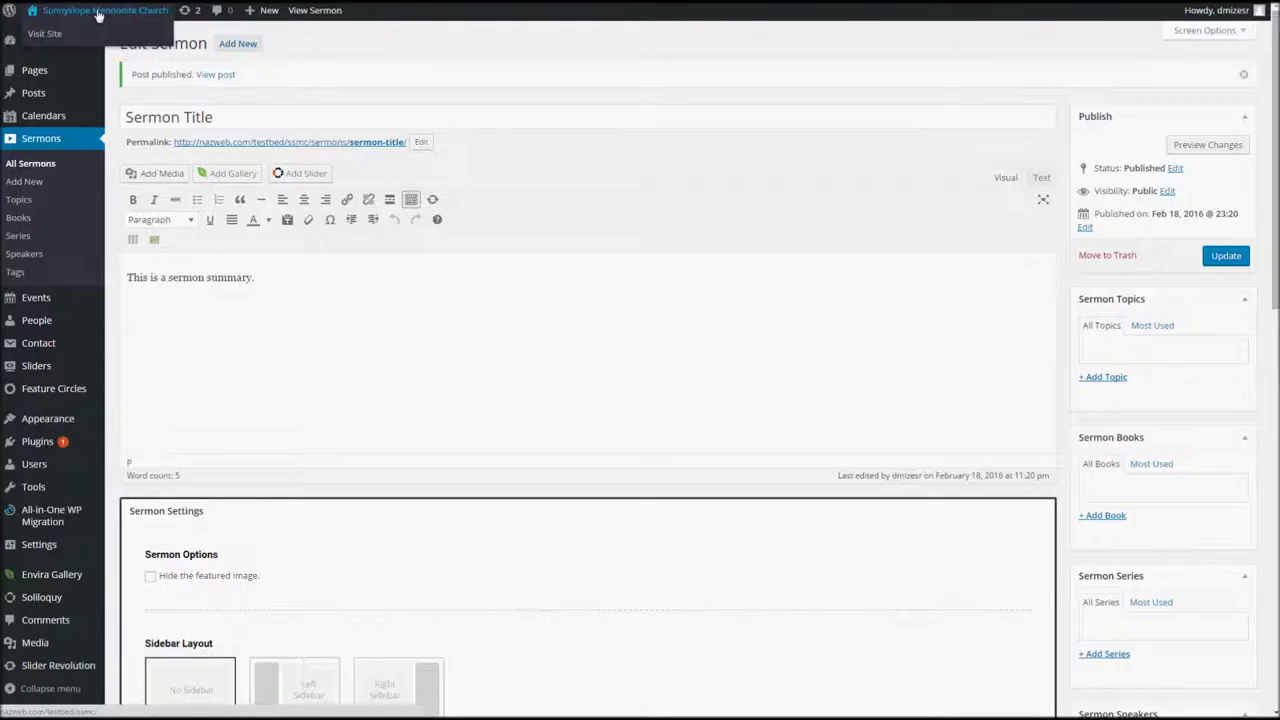
{"action": "left_click", "coordinate": [99, 12]}
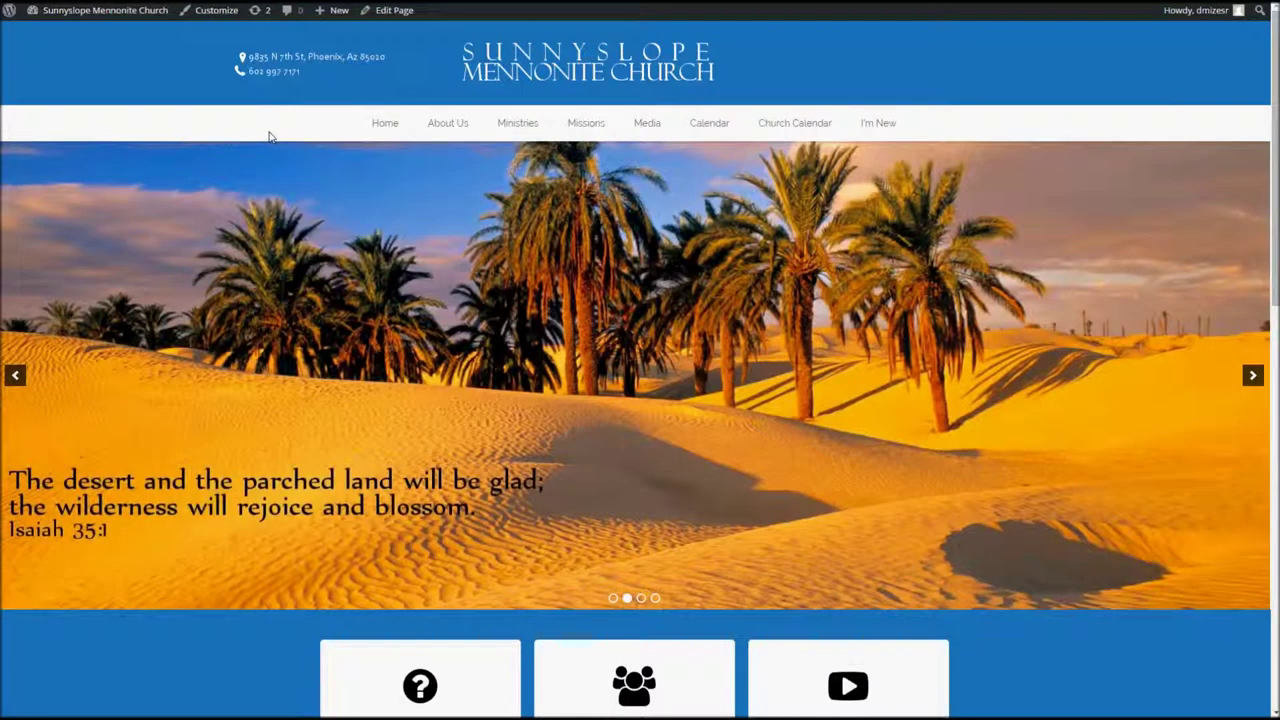
{"action": "mouse_move", "coordinate": [645, 124]}
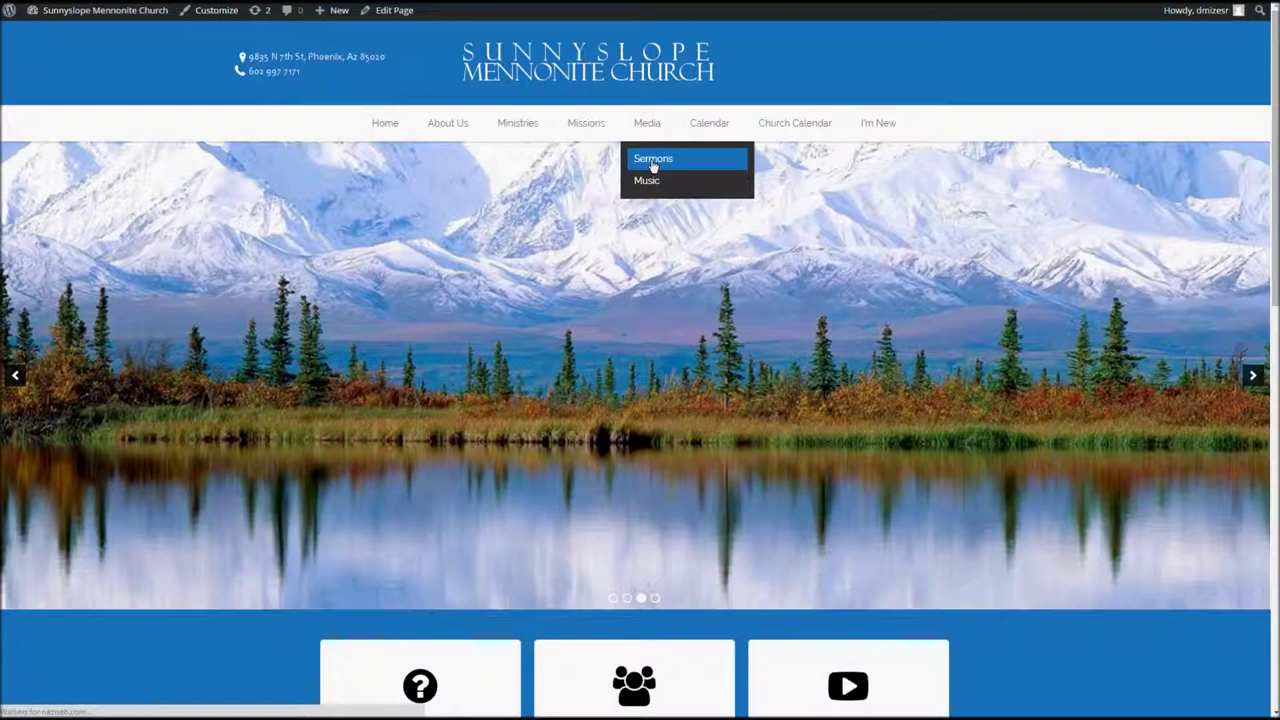
Open the public Sermons list and view the 'Sermon Title' sermon
{"action": "left_click", "coordinate": [653, 160]}
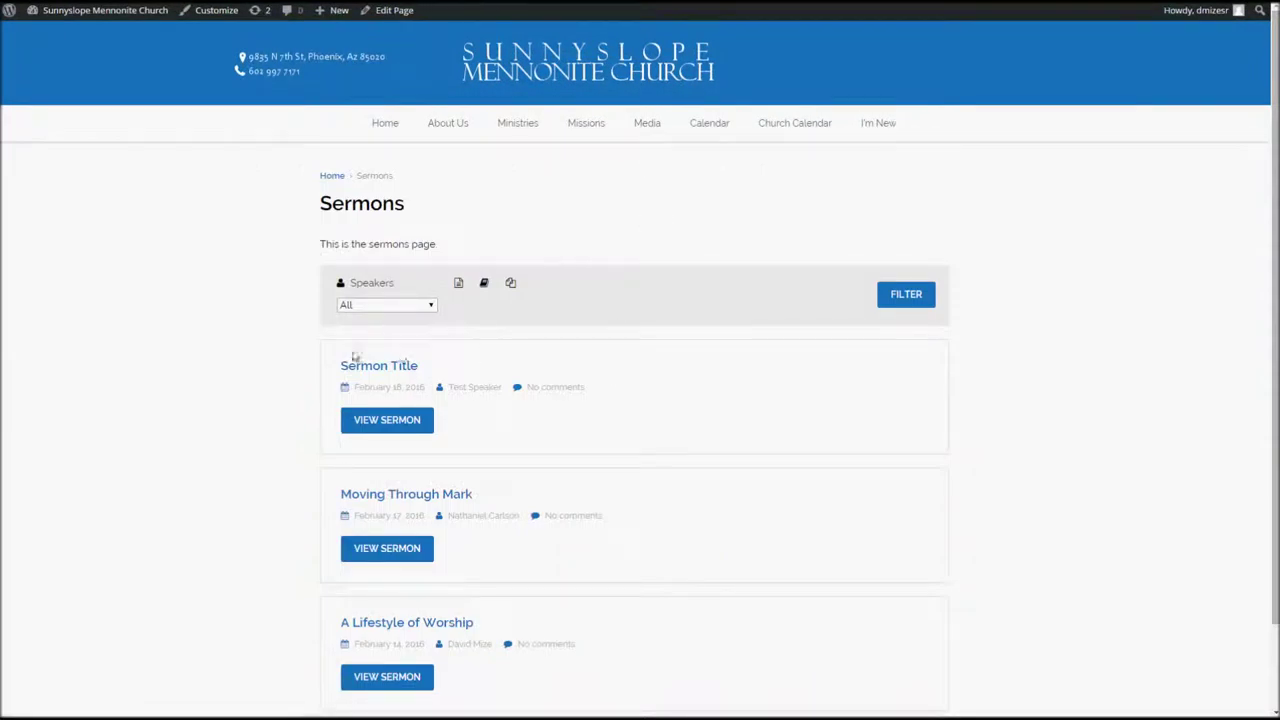
{"action": "left_click", "coordinate": [393, 421]}
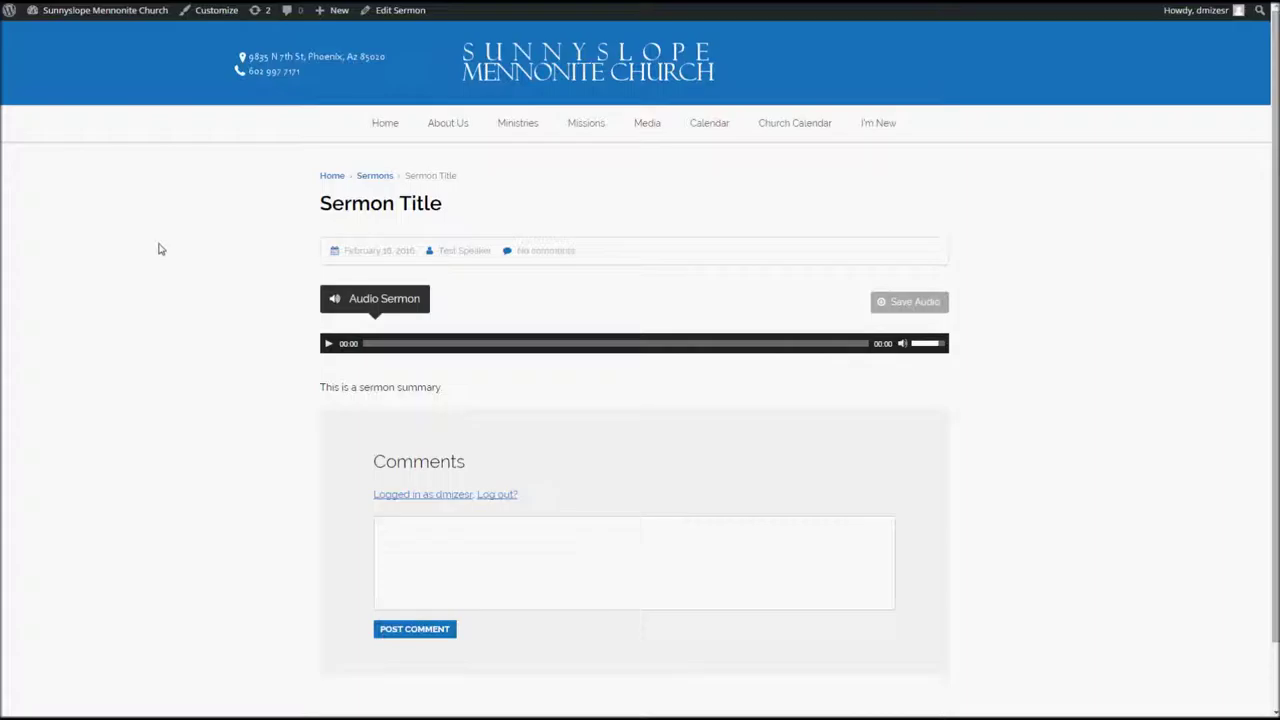
Return to the admin Dashboard through the site-name menu in the admin bar
{"action": "mouse_move", "coordinate": [78, 16]}
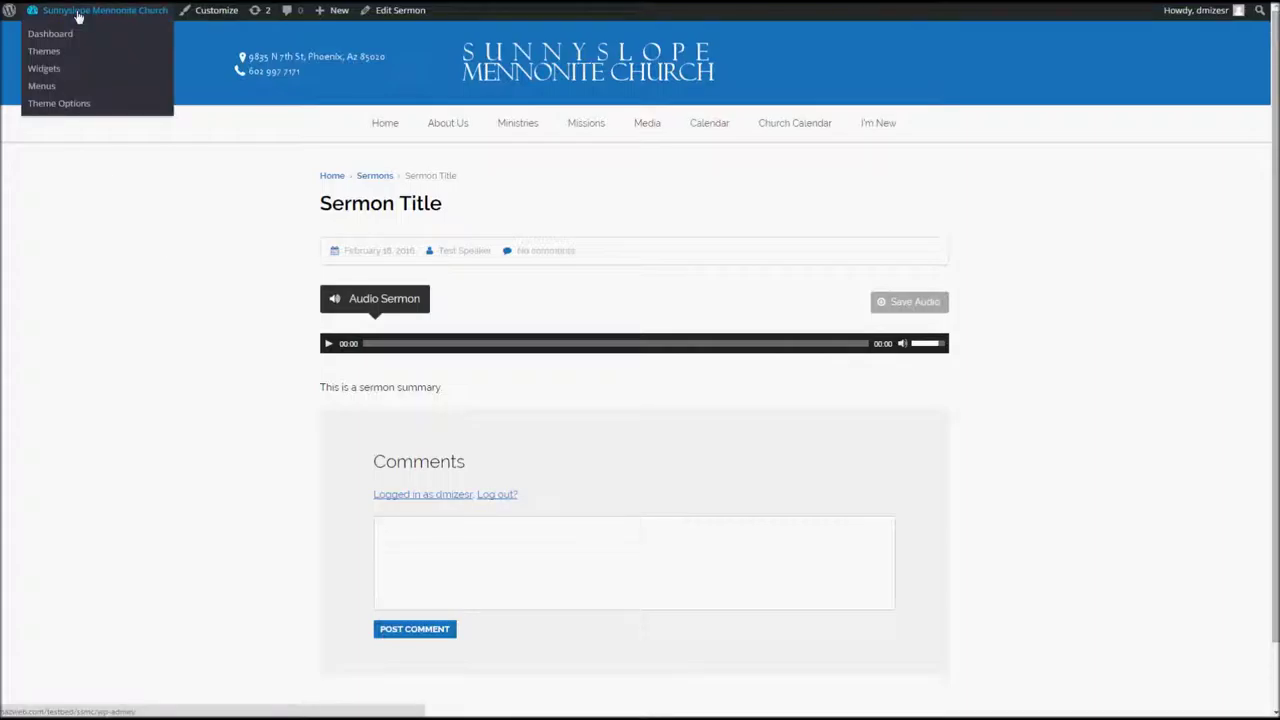
{"action": "left_click", "coordinate": [44, 37]}
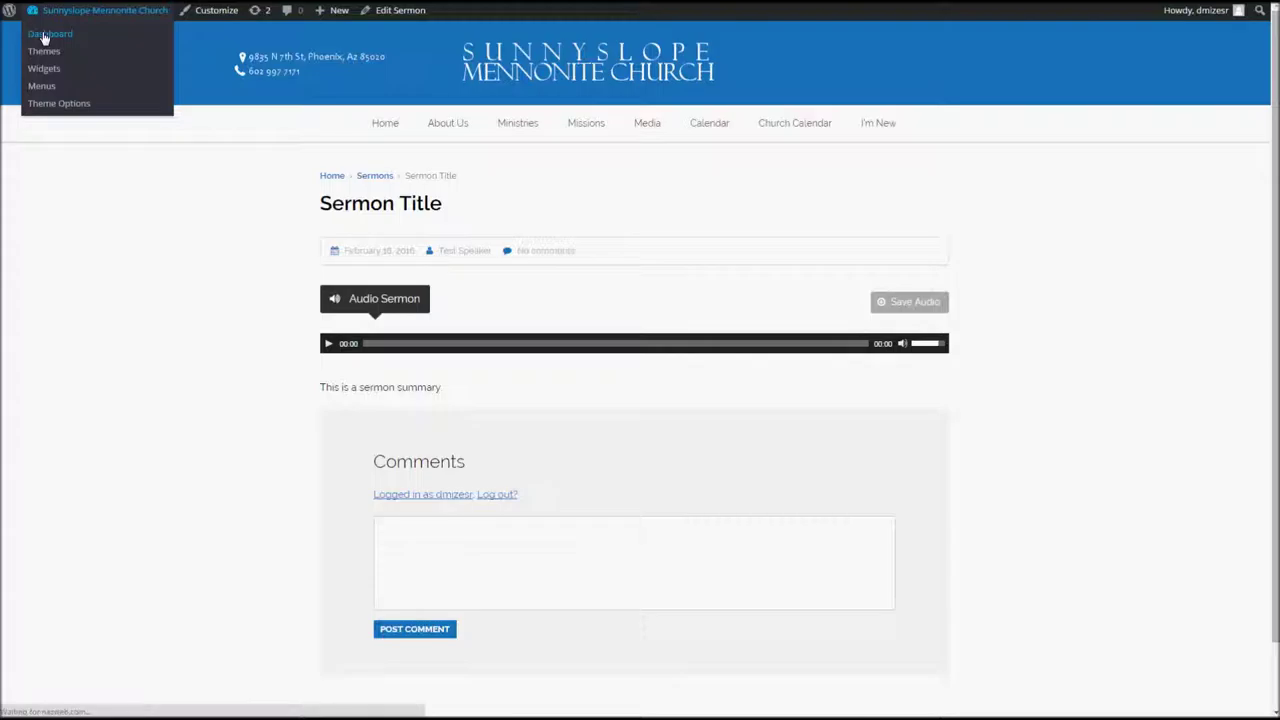